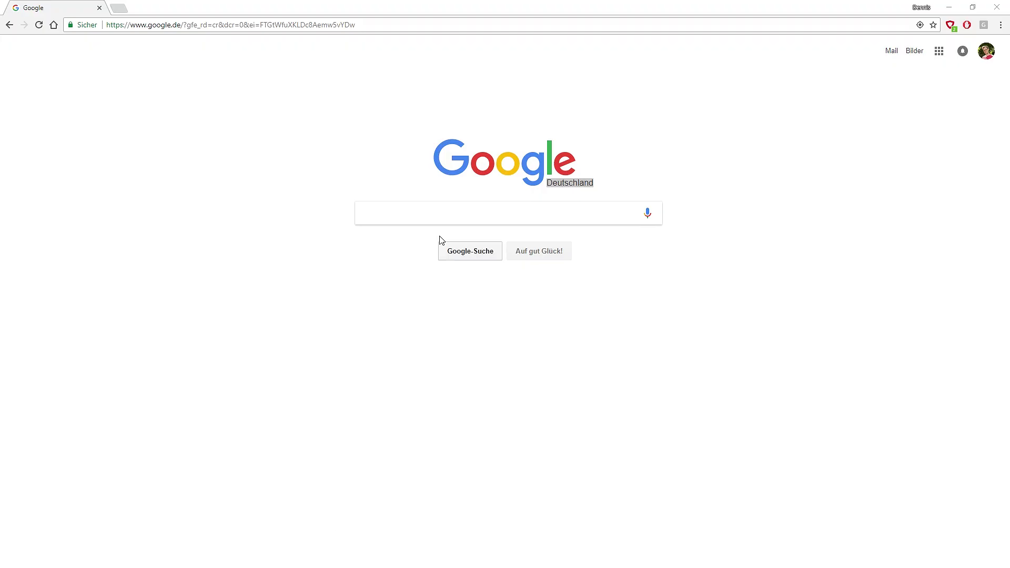
Search Google for Renderpeople and open the renderpeople.com site.
{"action": "left_click", "coordinate": [408, 216]}
{"action": "type", "text": "Renderpeople"}
{"action": "key", "text": "Return"}
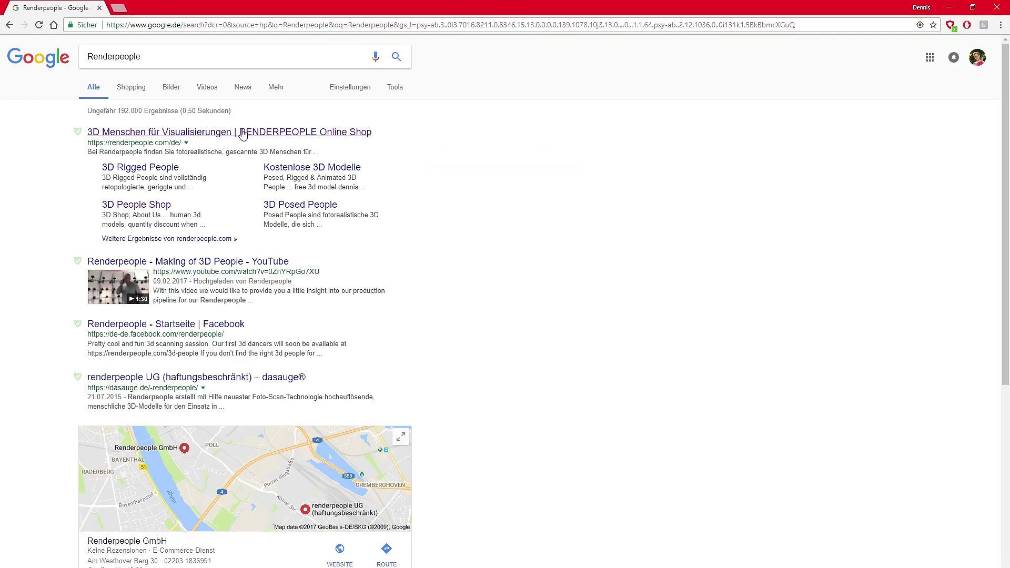
{"action": "left_click", "coordinate": [243, 133]}
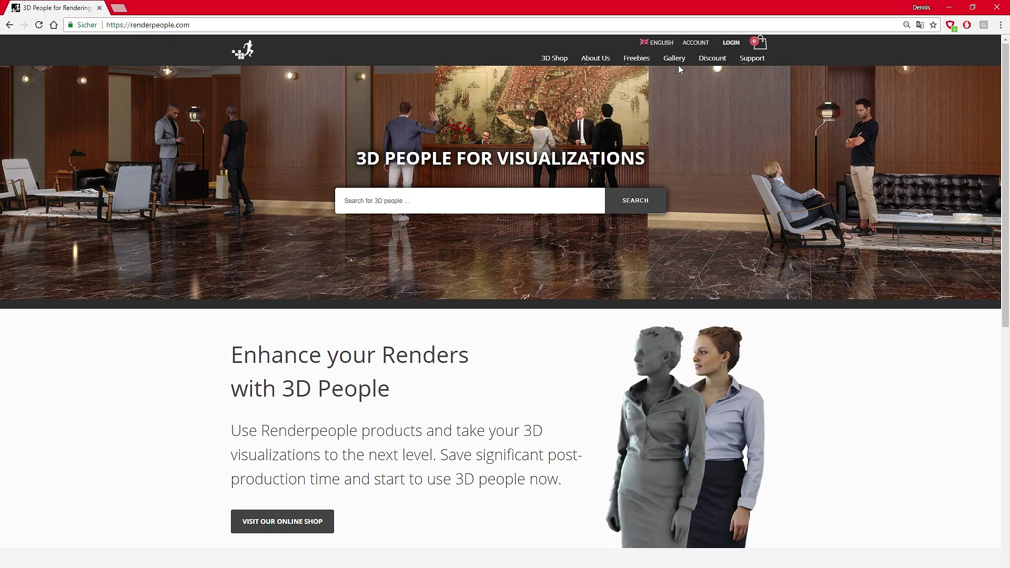
Go to the Free Resizer Plug-In page under Freebies and scroll through it.
{"action": "mouse_move", "coordinate": [637, 59]}
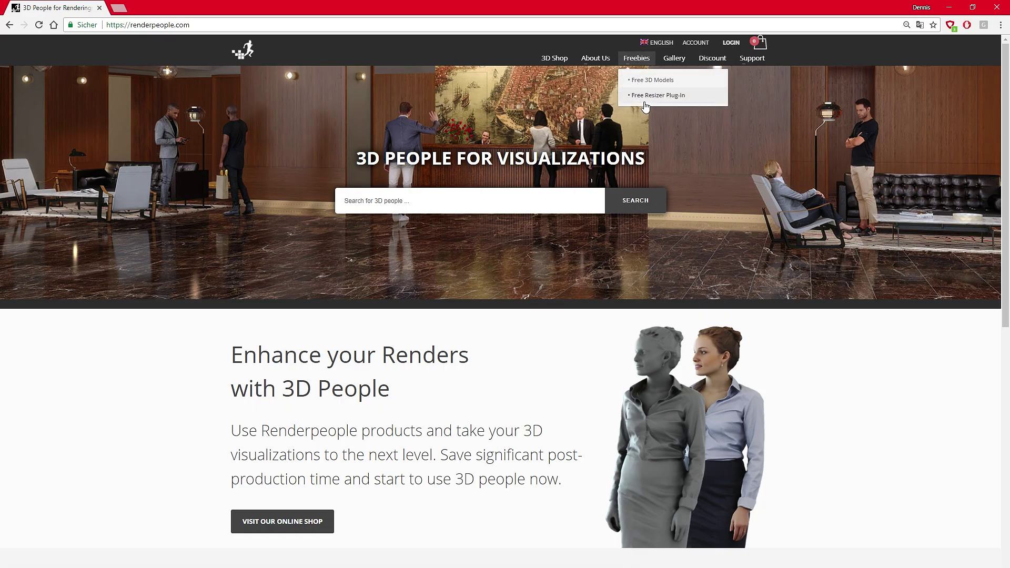
{"action": "left_click", "coordinate": [645, 103]}
{"action": "scroll", "coordinate": [496, 301], "scroll_direction": "down", "scroll_amount": 5}
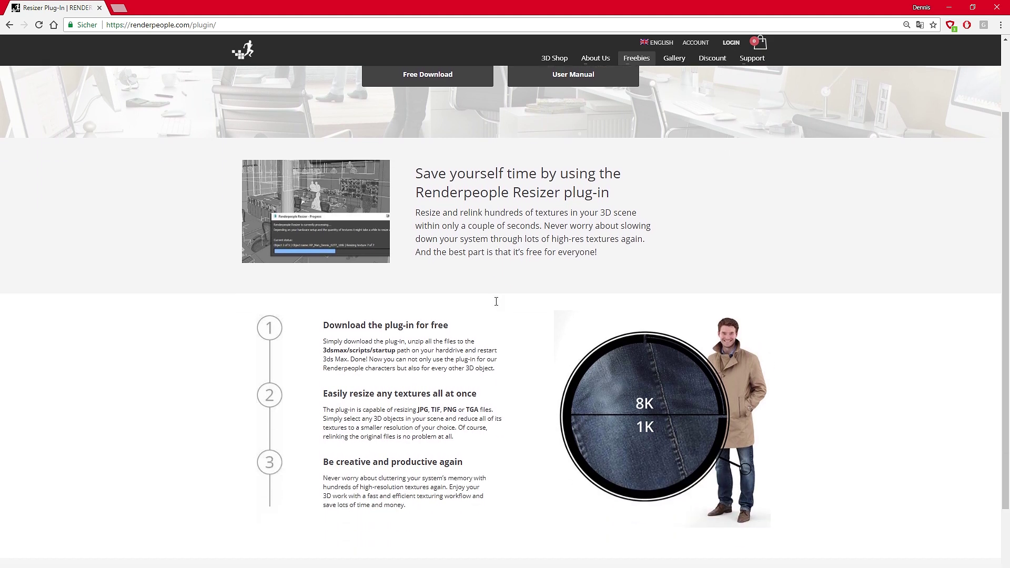
{"action": "scroll", "coordinate": [497, 306], "scroll_direction": "up", "scroll_amount": 1}
{"action": "scroll", "coordinate": [497, 305], "scroll_direction": "up", "scroll_amount": 2}
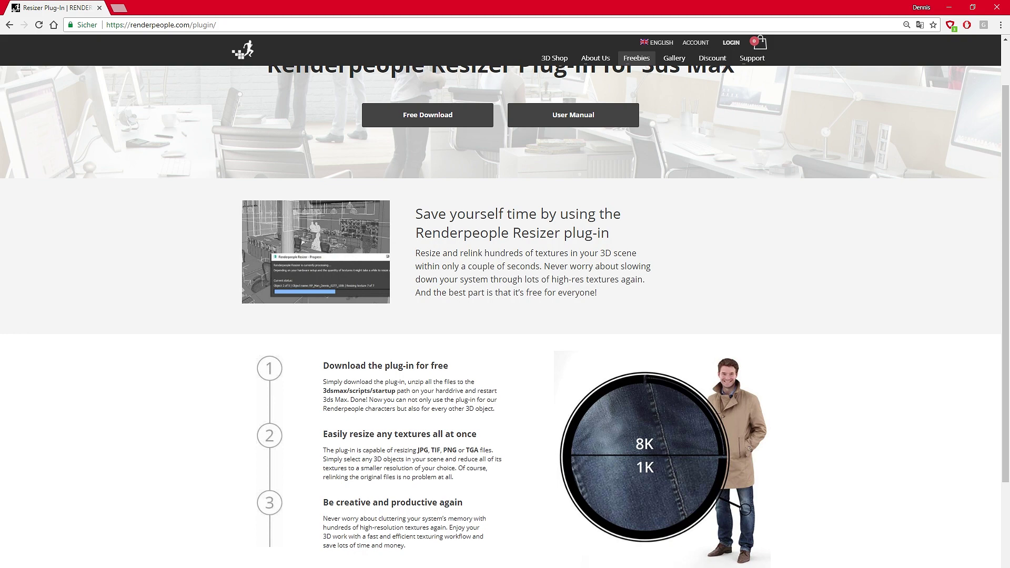
{"action": "scroll", "coordinate": [592, 536], "scroll_direction": "up", "scroll_amount": 1}
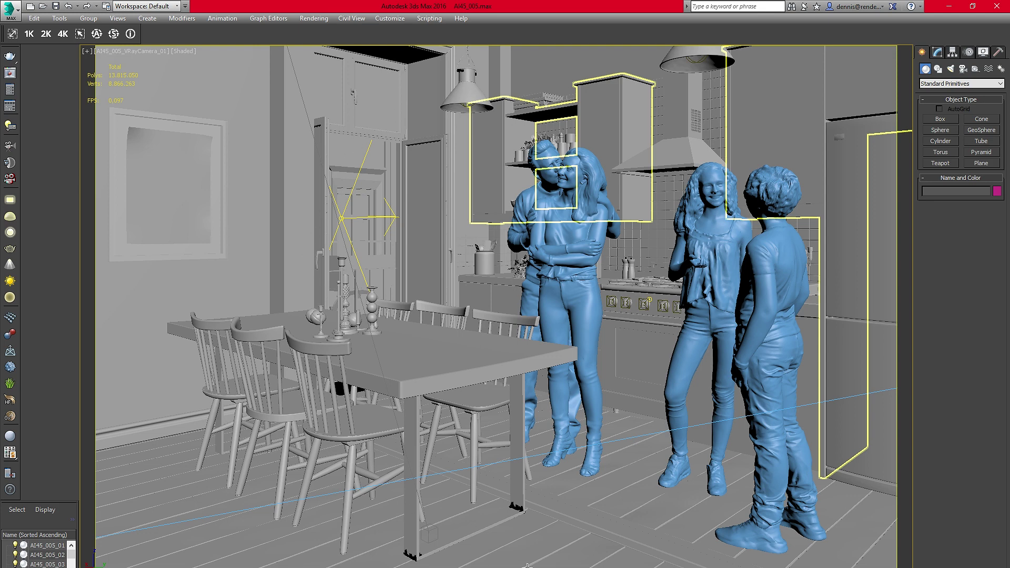
Inspect the couple's normal, hair, fabric, leather and glossy bitmaps in the Slate Material Editor.
{"action": "key", "text": "m"}
{"action": "left_click", "coordinate": [291, 255]}
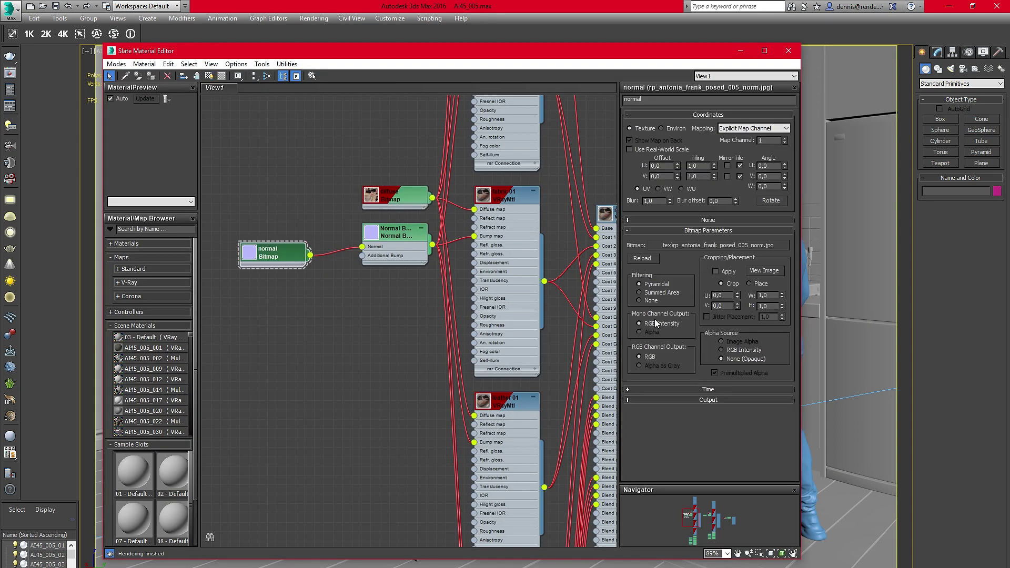
{"action": "middle_click_drag", "start_coordinate": [579, 526], "coordinate": [486, 144]}
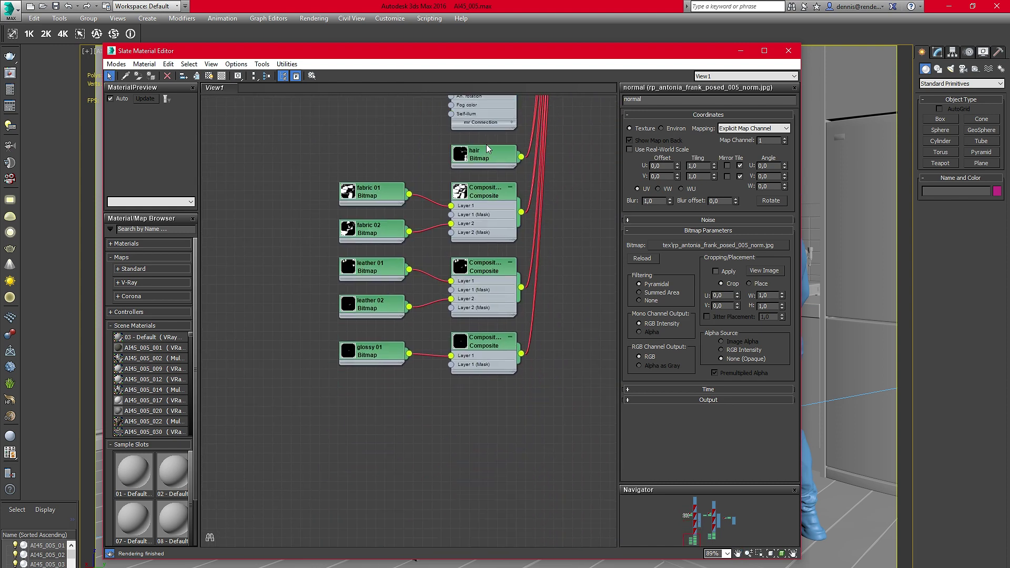
{"action": "double_click", "coordinate": [487, 149]}
{"action": "double_click", "coordinate": [374, 196]}
{"action": "left_click", "coordinate": [377, 232]}
{"action": "double_click", "coordinate": [378, 231]}
{"action": "double_click", "coordinate": [377, 269]}
{"action": "double_click", "coordinate": [375, 304]}
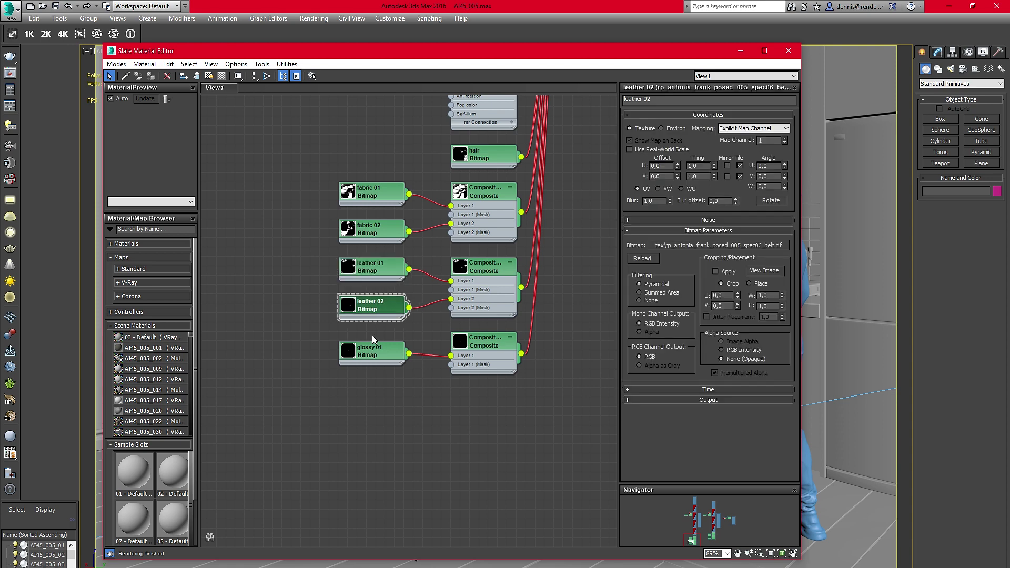
{"action": "double_click", "coordinate": [375, 360]}
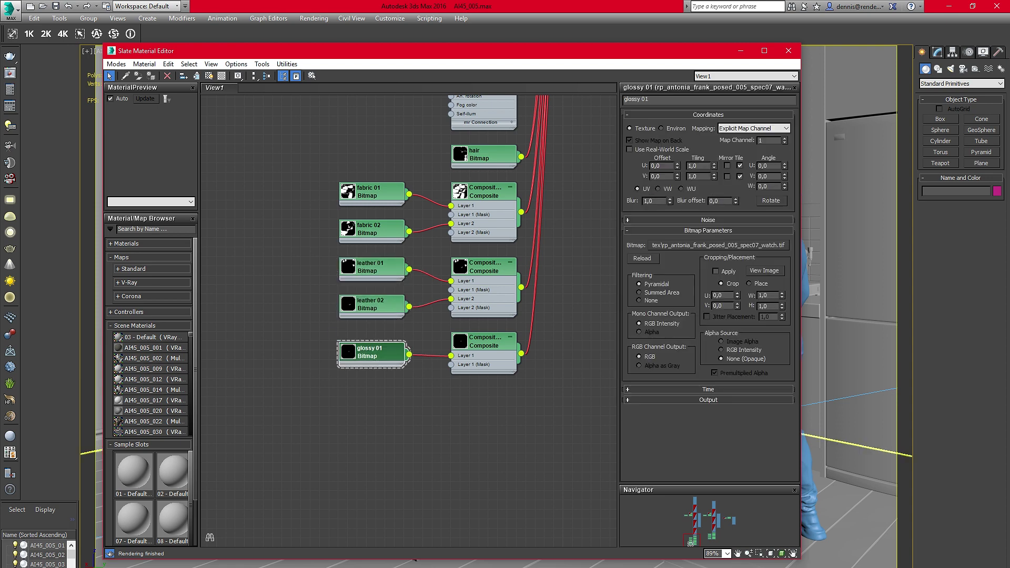
Check the 8192 px texture files in the scene's tex folder in Explorer.
{"action": "key", "text": "alt+Tab"}
{"action": "double_click", "coordinate": [331, 155]}
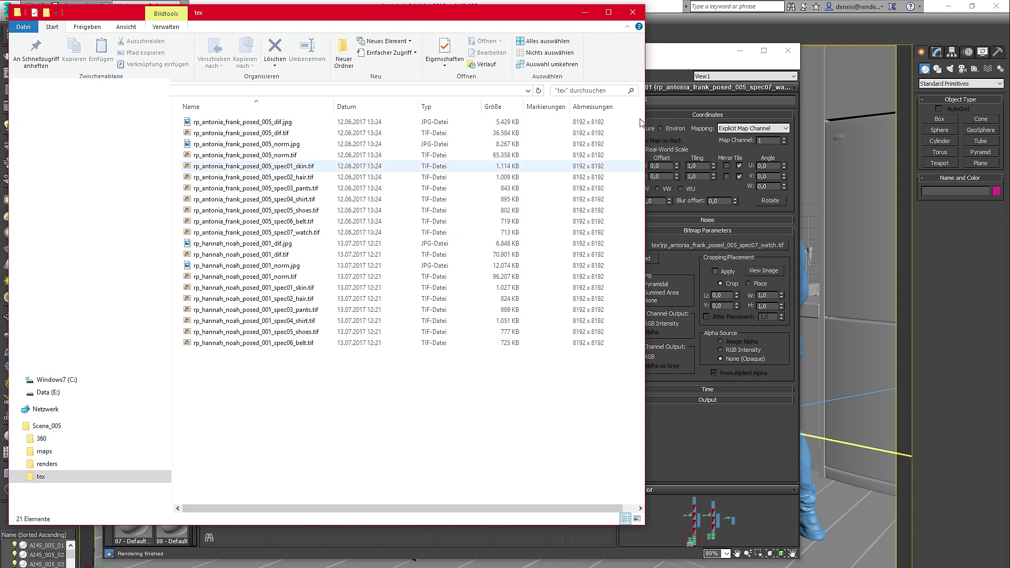
{"action": "left_click", "coordinate": [589, 12]}
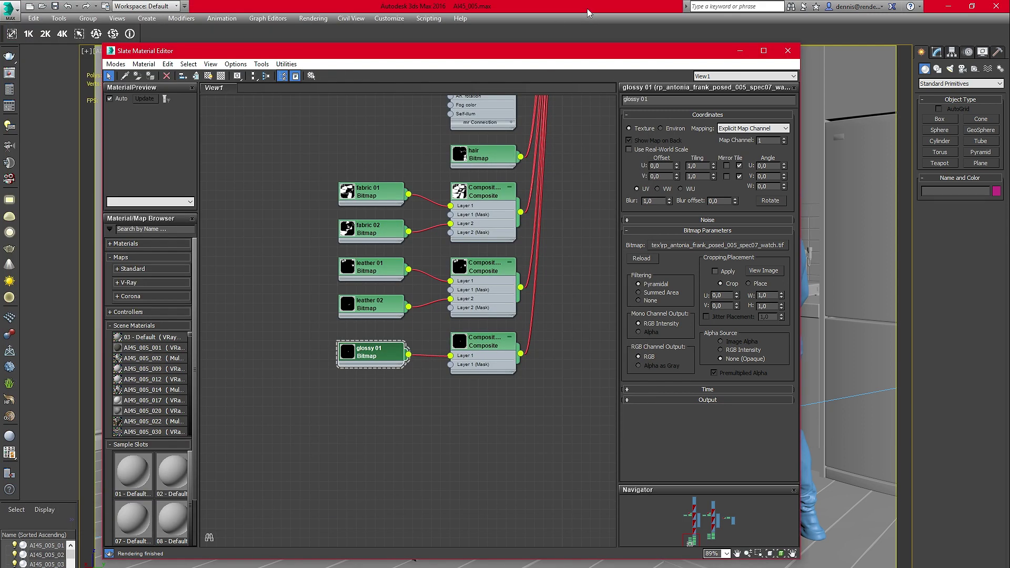
Minimize the material editor, select the kissing couple, and bring up the Resize Textures dialog.
{"action": "left_click", "coordinate": [739, 53]}
{"action": "left_click", "coordinate": [171, 329]}
{"action": "left_click", "coordinate": [122, 106]}
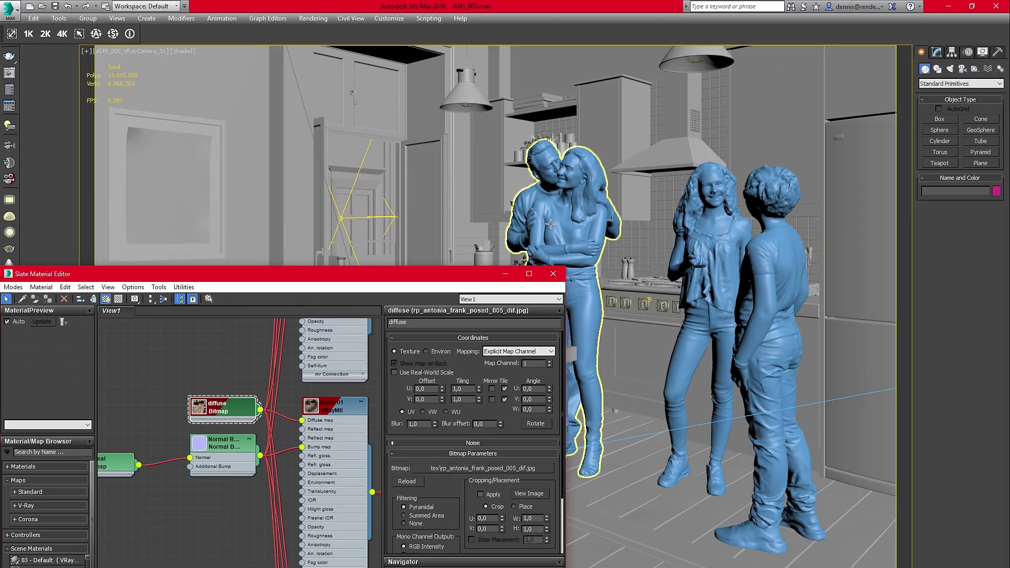
{"action": "left_click", "coordinate": [553, 223]}
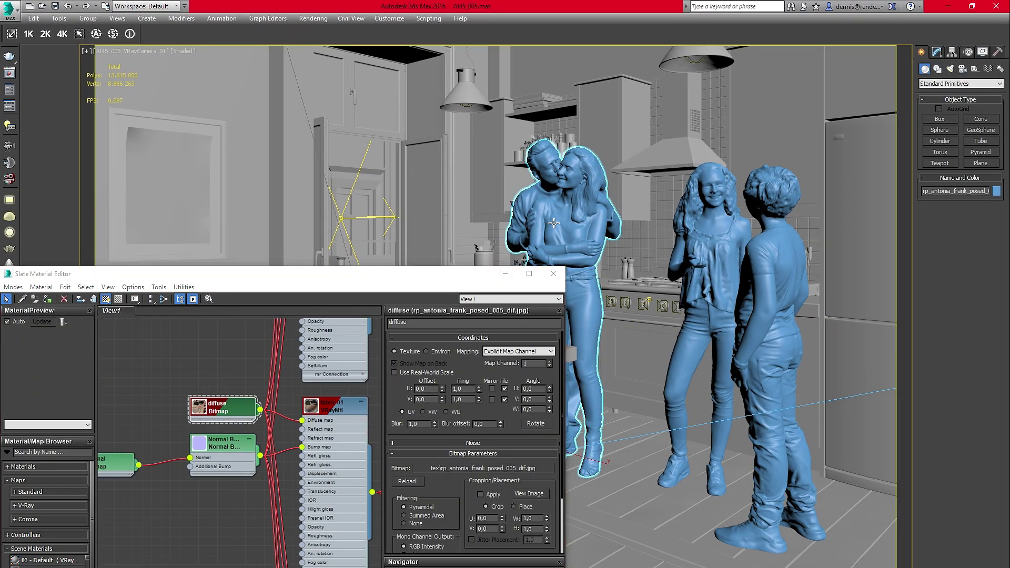
{"action": "left_click", "coordinate": [18, 42]}
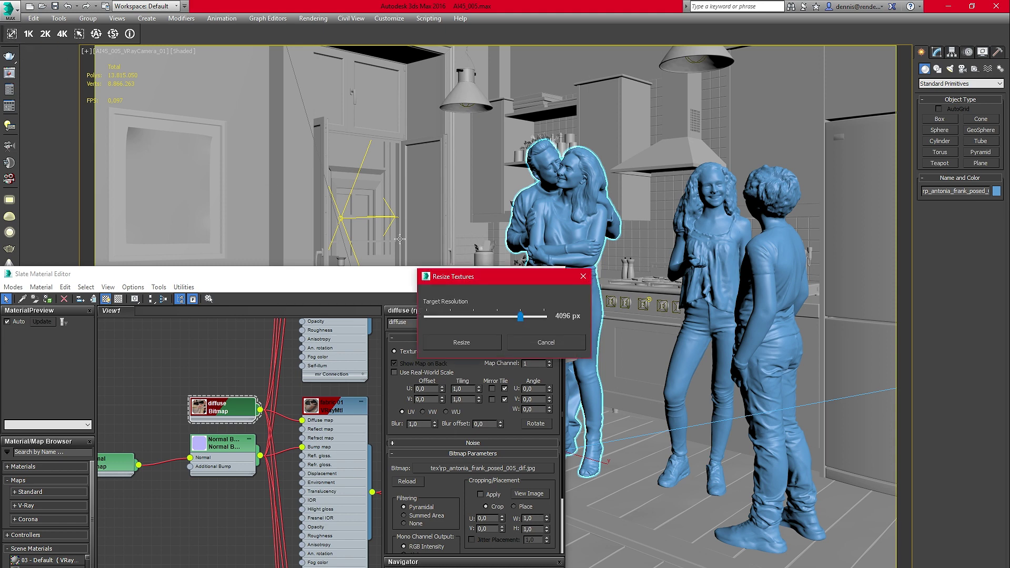
Resize the couple's textures to a 512 px target resolution and select the new rp_resized folder.
{"action": "left_click_drag", "start_coordinate": [491, 283], "coordinate": [194, 185]}
{"action": "left_click_drag", "start_coordinate": [226, 220], "coordinate": [140, 218]}
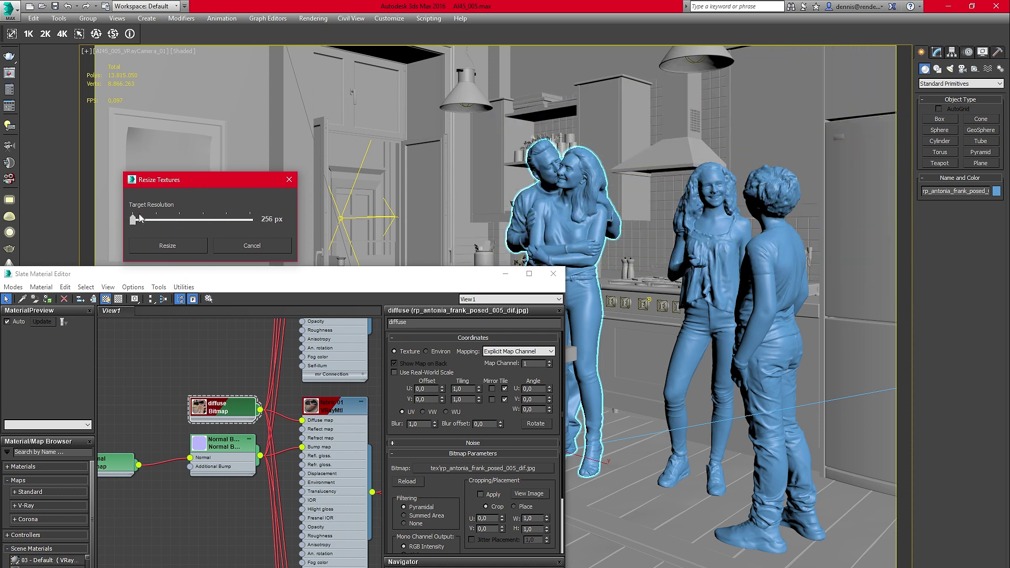
{"action": "left_click", "coordinate": [156, 227]}
{"action": "left_click", "coordinate": [168, 245]}
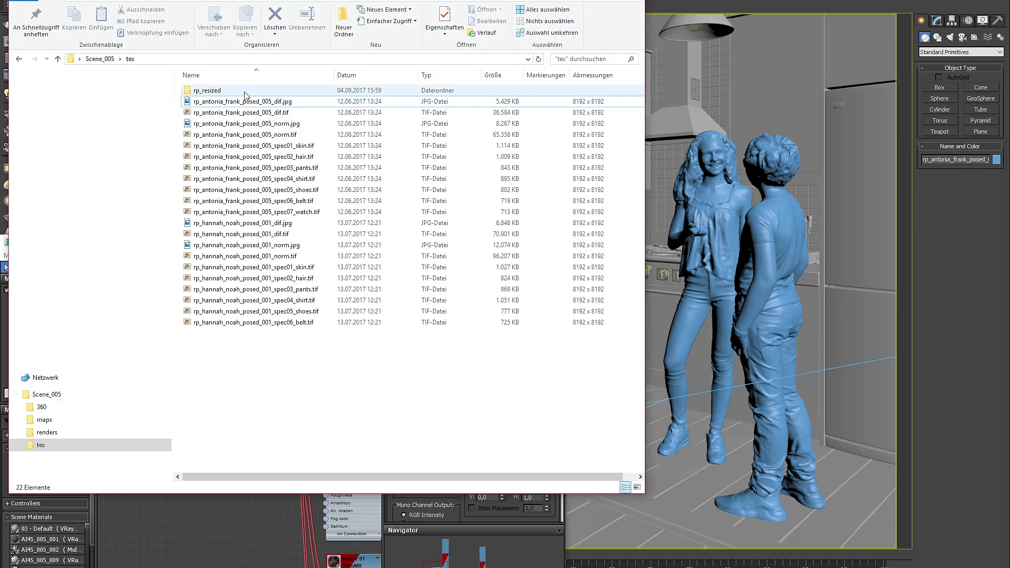
{"action": "left_click", "coordinate": [245, 94]}
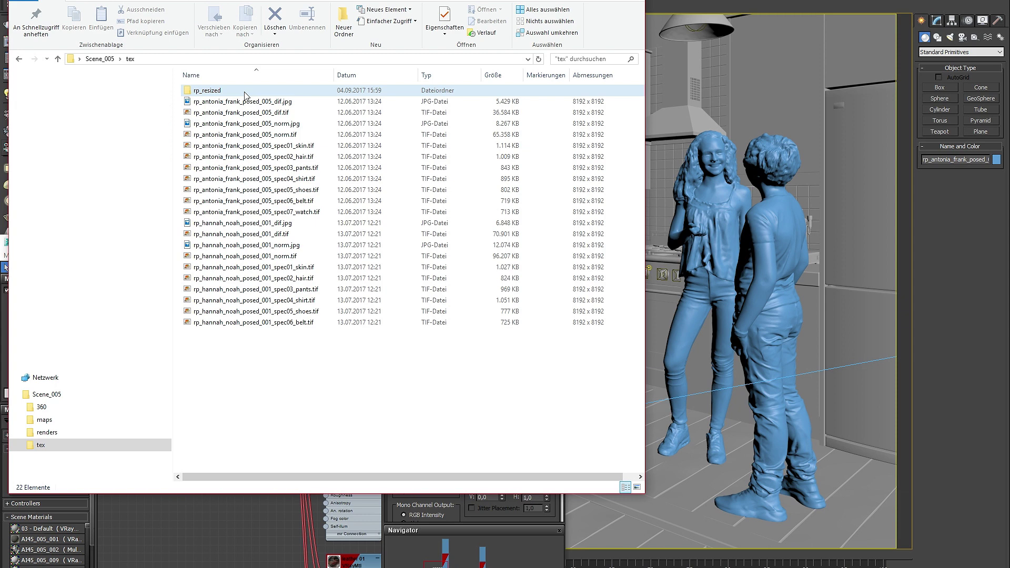
Open the rp_resized folder in Scene_005\tex to list the resized textures.
{"action": "double_click", "coordinate": [244, 95]}
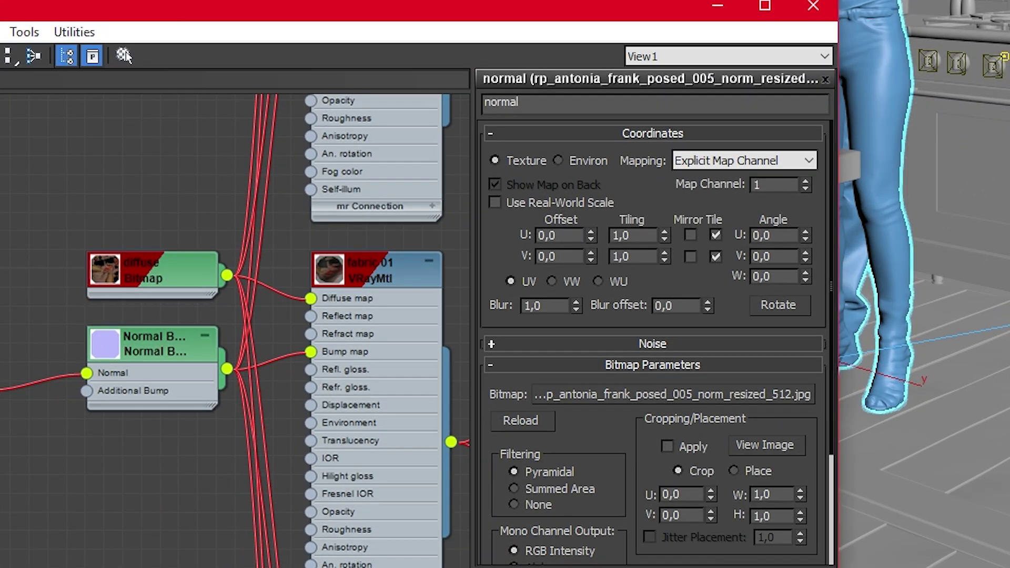
{"action": "middle_click_drag", "start_coordinate": [124, 56], "coordinate": [335, 181]}
{"action": "left_click", "coordinate": [336, 181]}
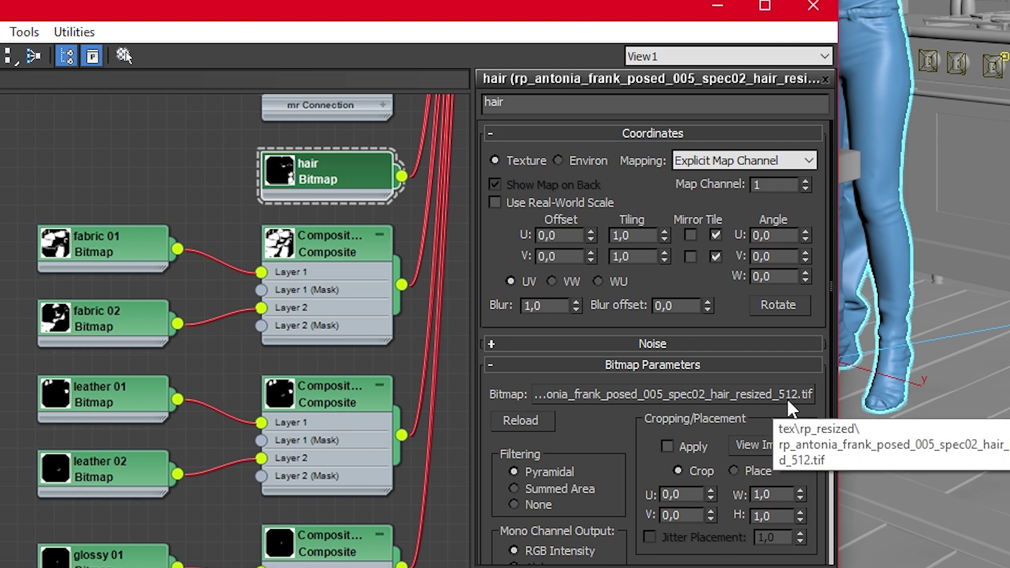
{"action": "left_click", "coordinate": [103, 247]}
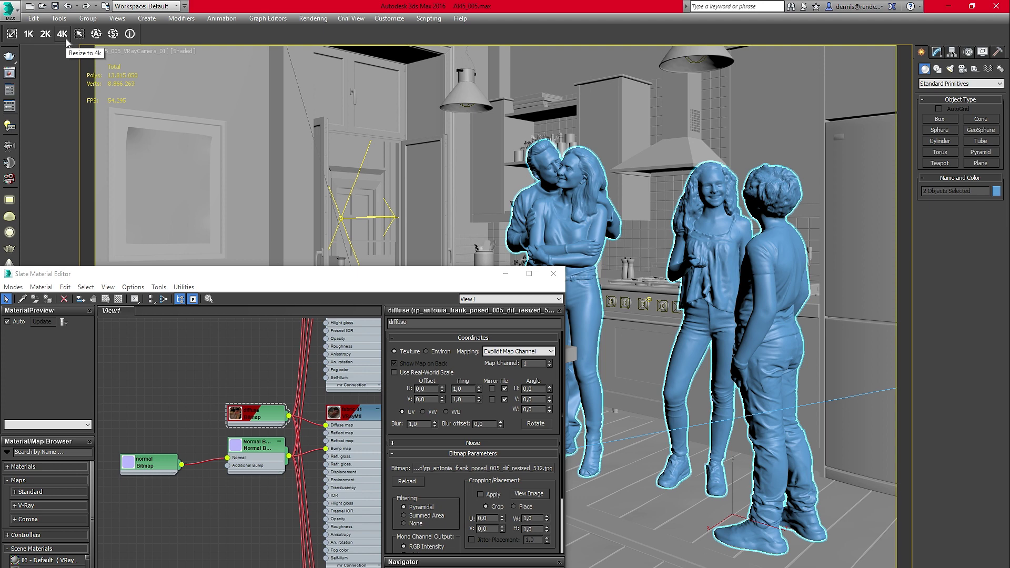
Resize the selected couple's textures to 2K and select the resulting resized files.
{"action": "left_click", "coordinate": [46, 34]}
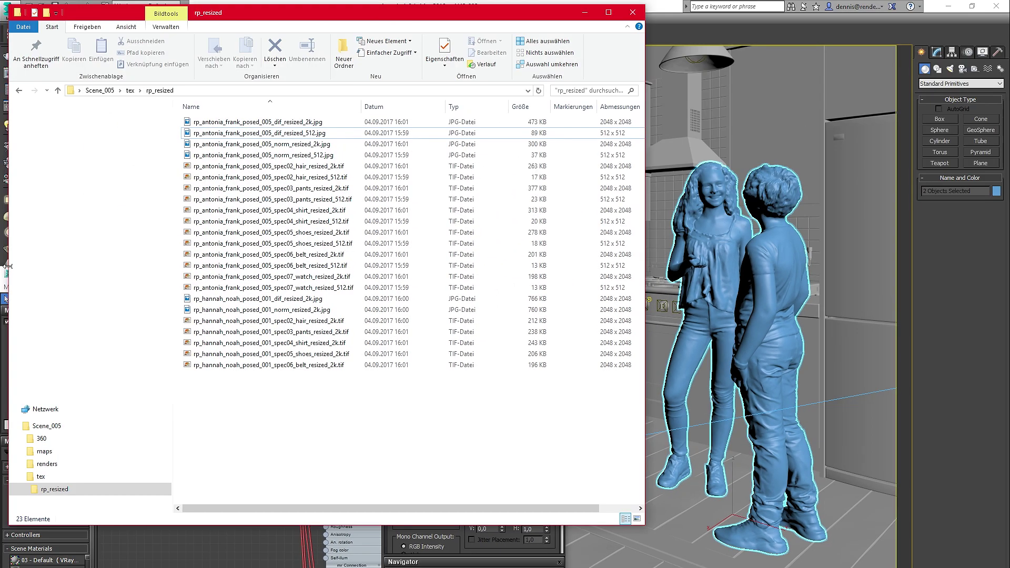
{"action": "left_click_drag", "start_coordinate": [425, 455], "coordinate": [300, 209]}
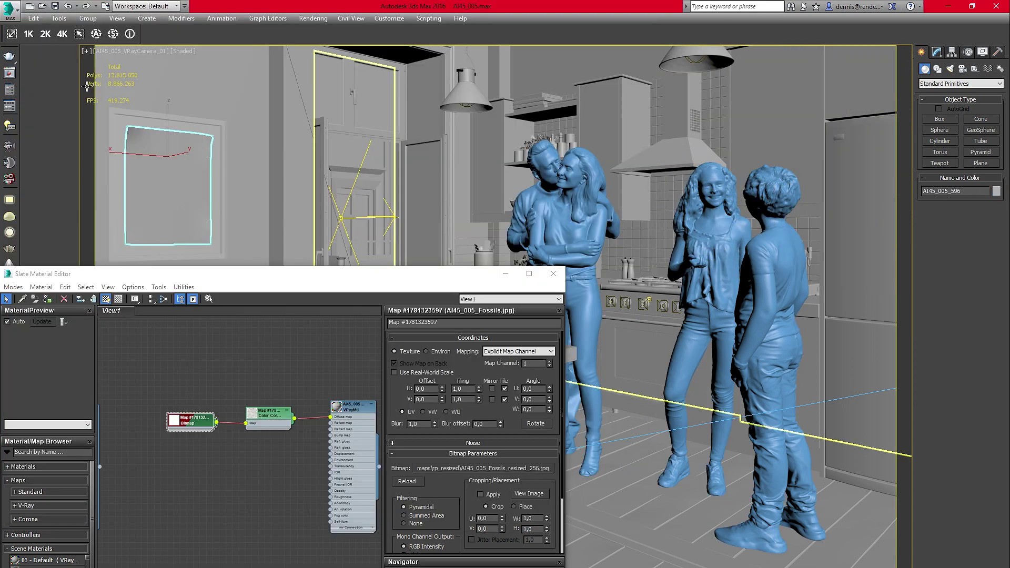
Click a few kitchen objects, then select every object with resized textures from the Resizer toolbar.
{"action": "left_click", "coordinate": [404, 128]}
{"action": "left_click", "coordinate": [445, 138]}
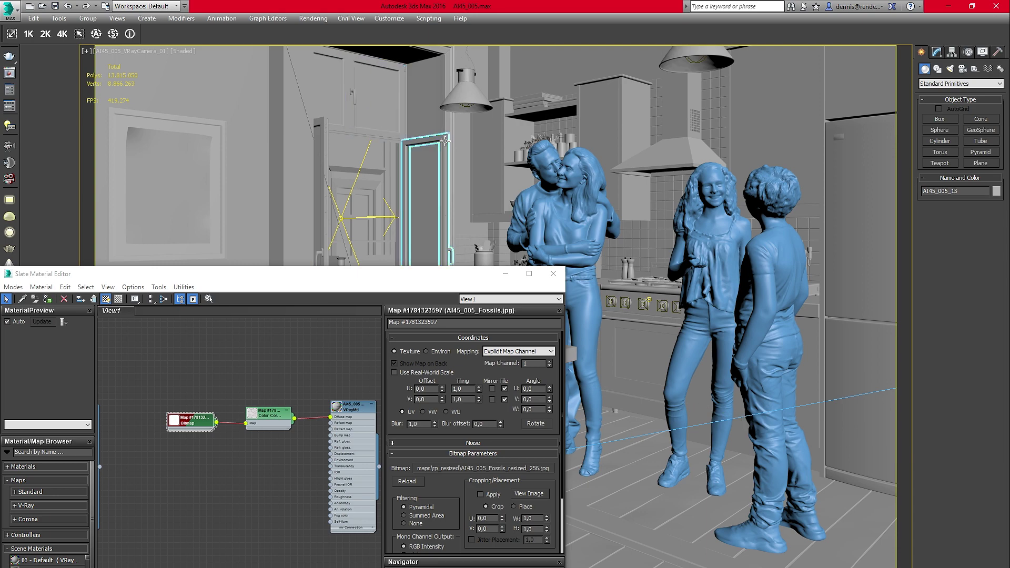
{"action": "middle_click_drag", "start_coordinate": [140, 388], "coordinate": [280, 416]}
{"action": "scroll", "coordinate": [280, 416], "scroll_direction": "down", "scroll_amount": 4}
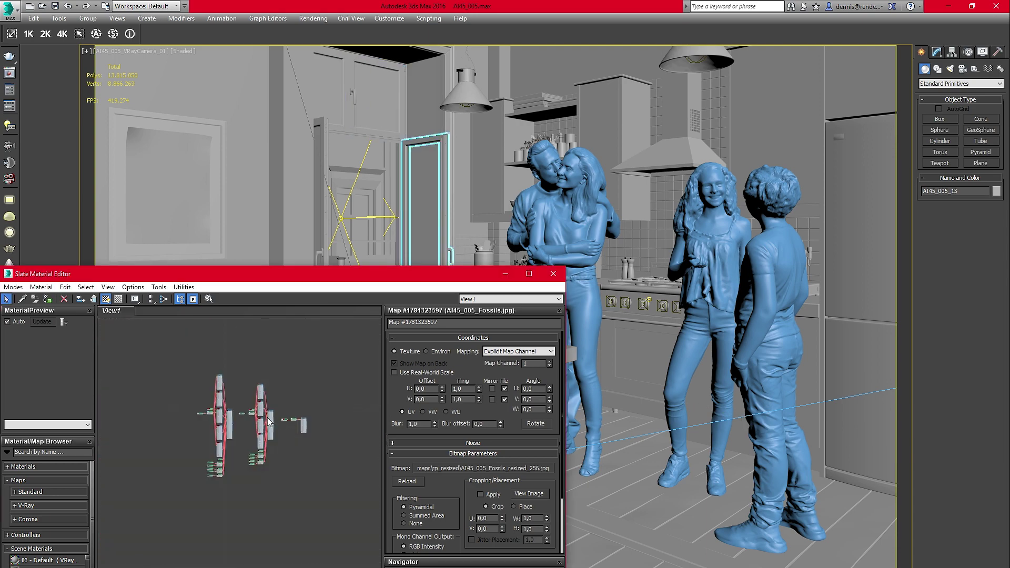
{"action": "scroll", "coordinate": [281, 417], "scroll_direction": "up", "scroll_amount": 2}
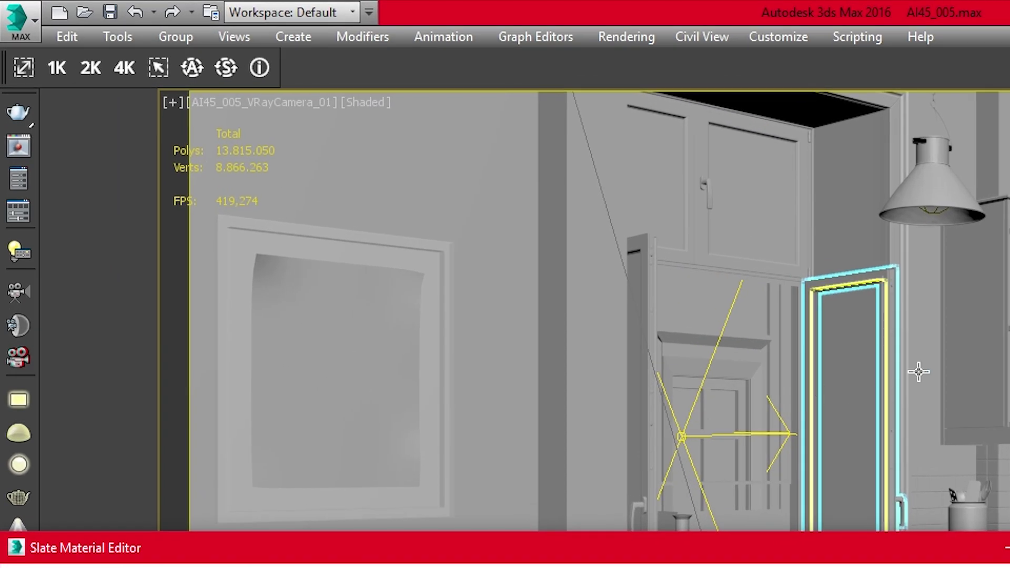
{"action": "left_click", "coordinate": [564, 228]}
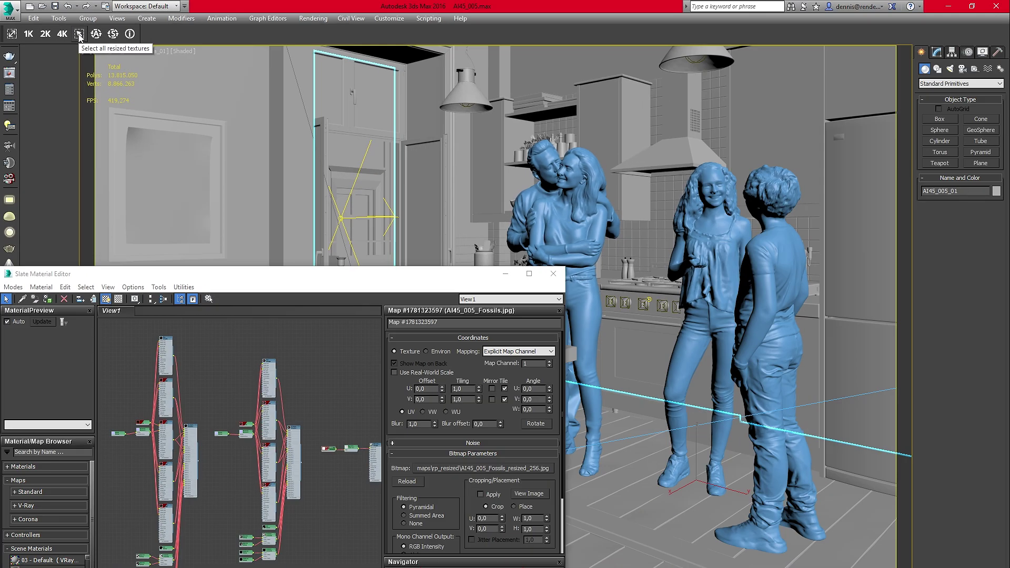
{"action": "left_click", "coordinate": [159, 71]}
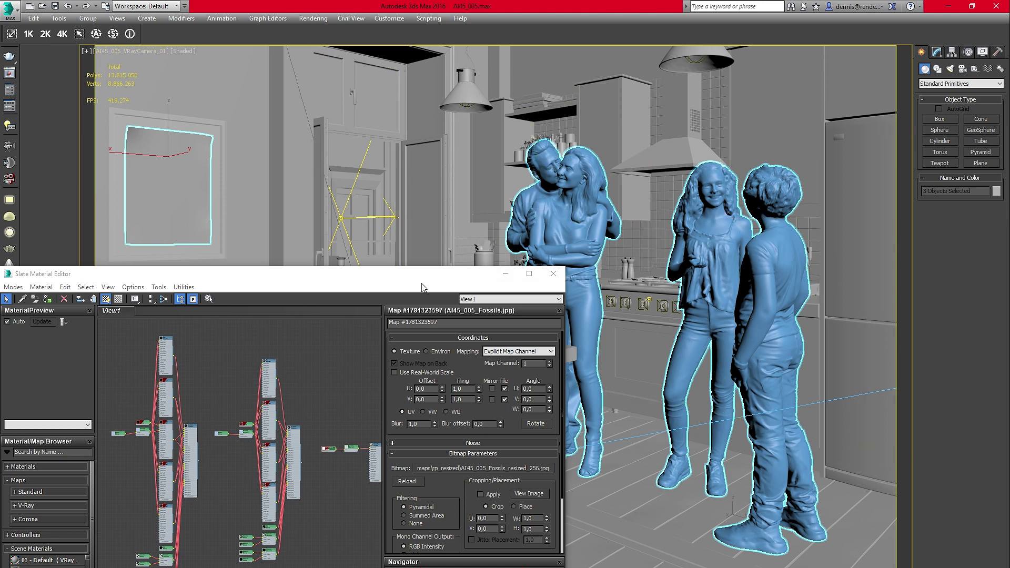
Deselect the framed picture, reset all textures to the originals, and check the fabric 02 map.
{"action": "left_click_drag", "start_coordinate": [422, 287], "coordinate": [410, 552]}
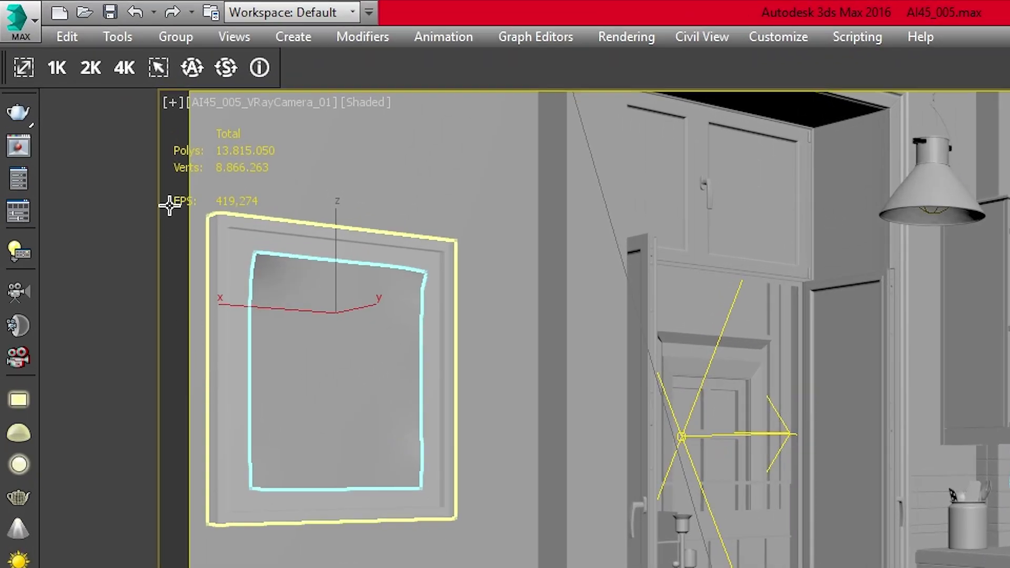
{"action": "left_click", "coordinate": [170, 205]}
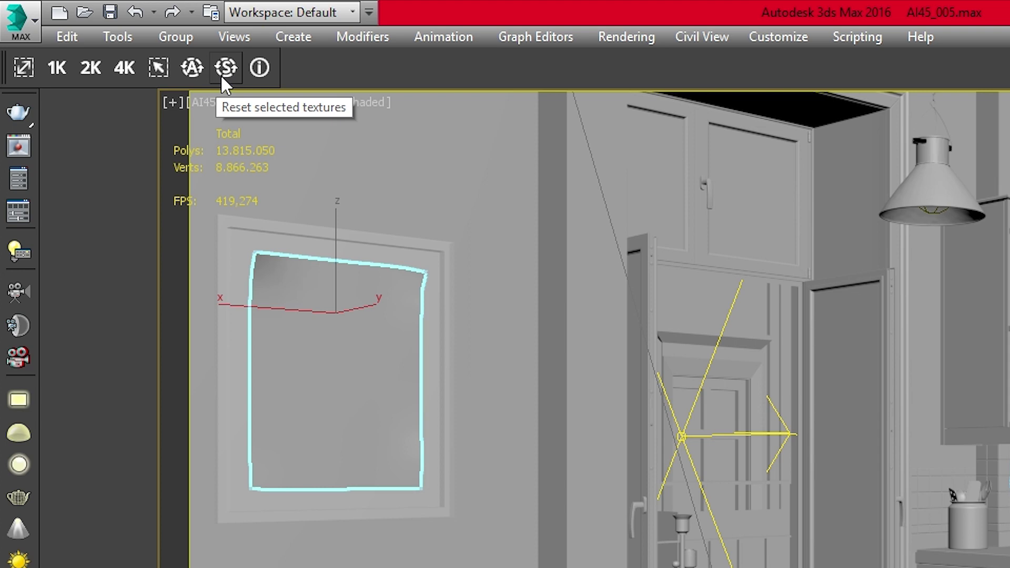
{"action": "left_click", "coordinate": [192, 67]}
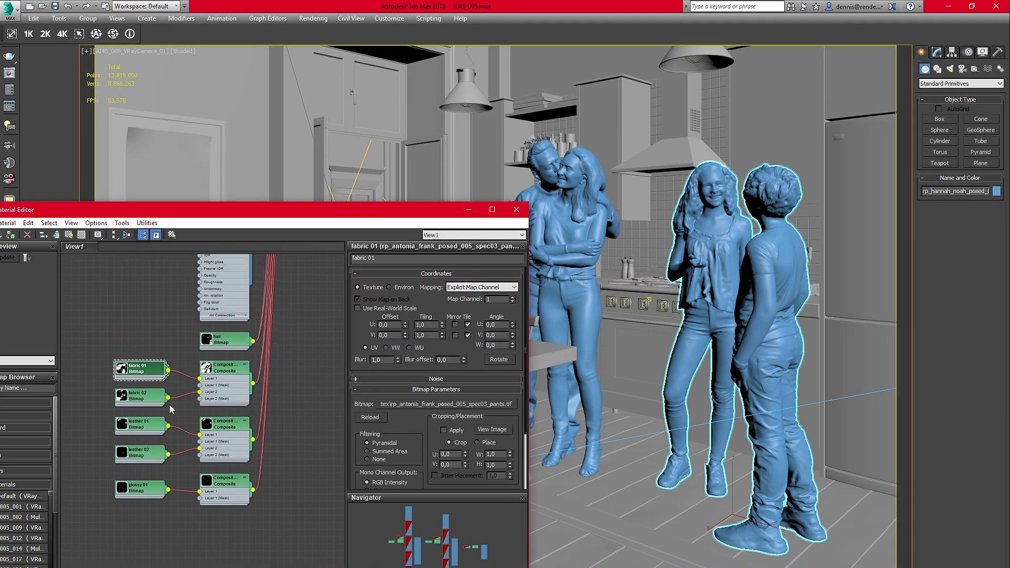
{"action": "left_click", "coordinate": [146, 394]}
Verify the fabric 02 and diffuse bitmap paths, close the material editor, and show the Resizer info.
{"action": "middle_click_drag", "start_coordinate": [253, 416], "coordinate": [245, 363]}
{"action": "left_click", "coordinate": [244, 363]}
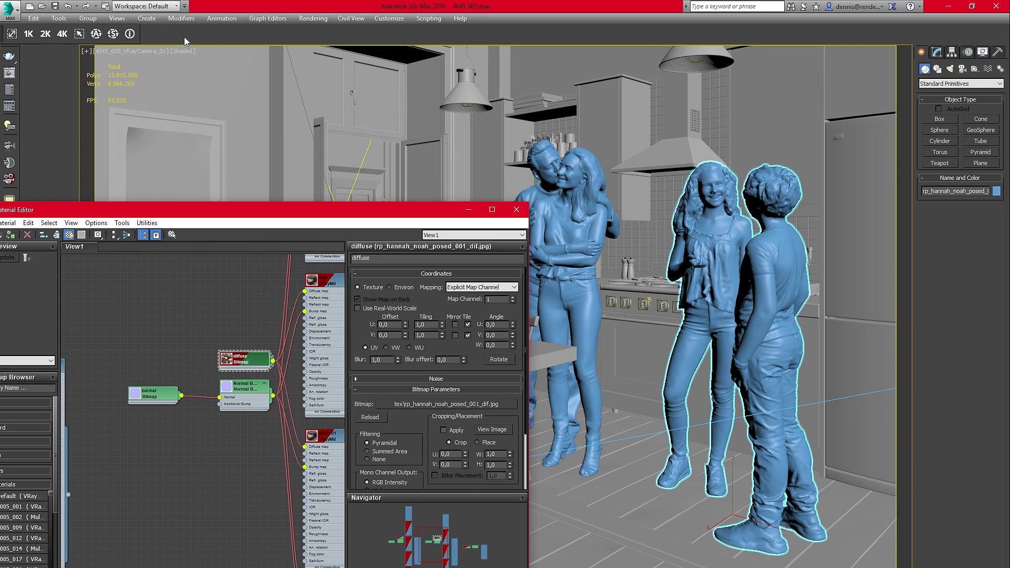
{"action": "key", "text": "m"}
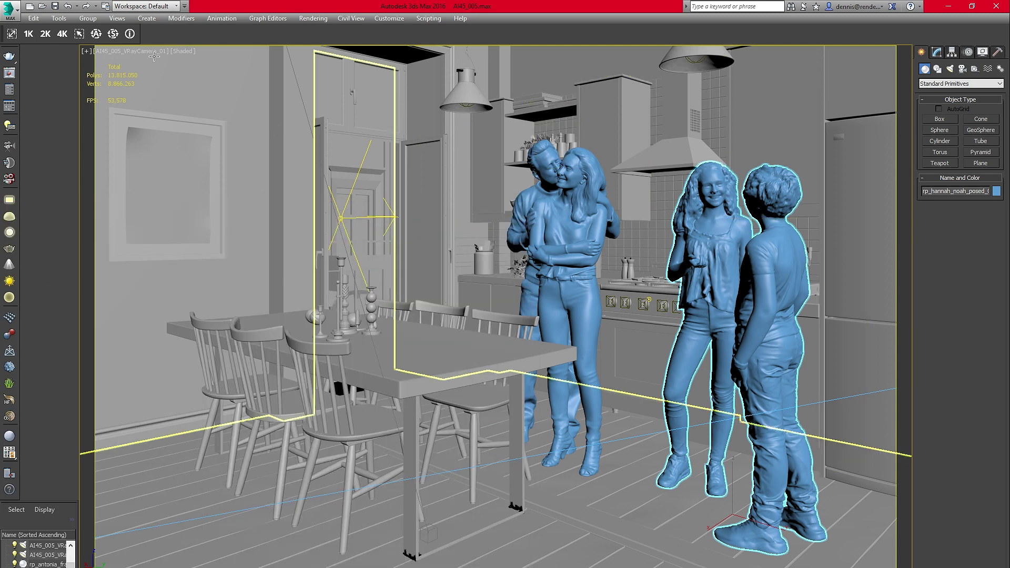
{"action": "left_click", "coordinate": [130, 34]}
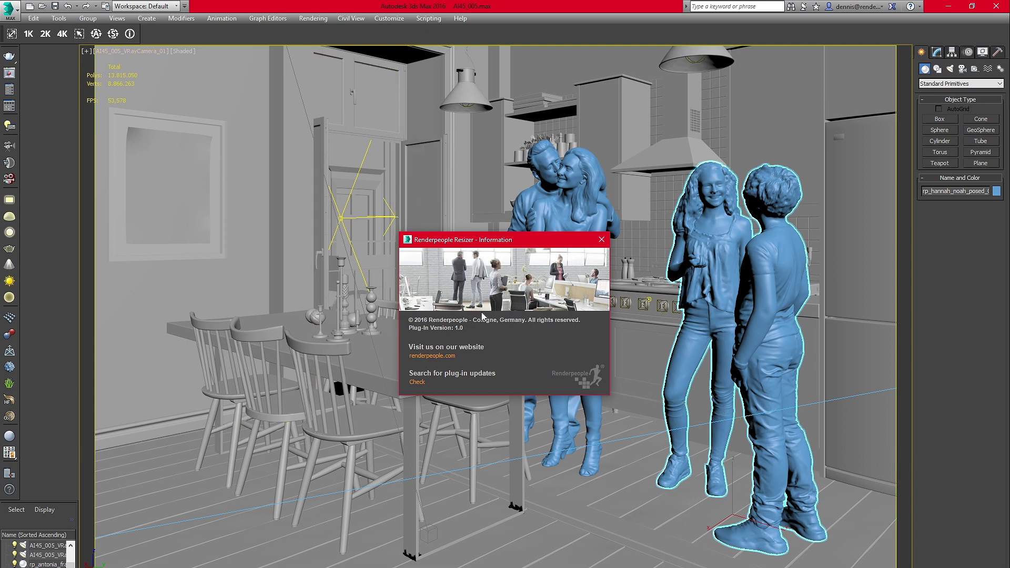